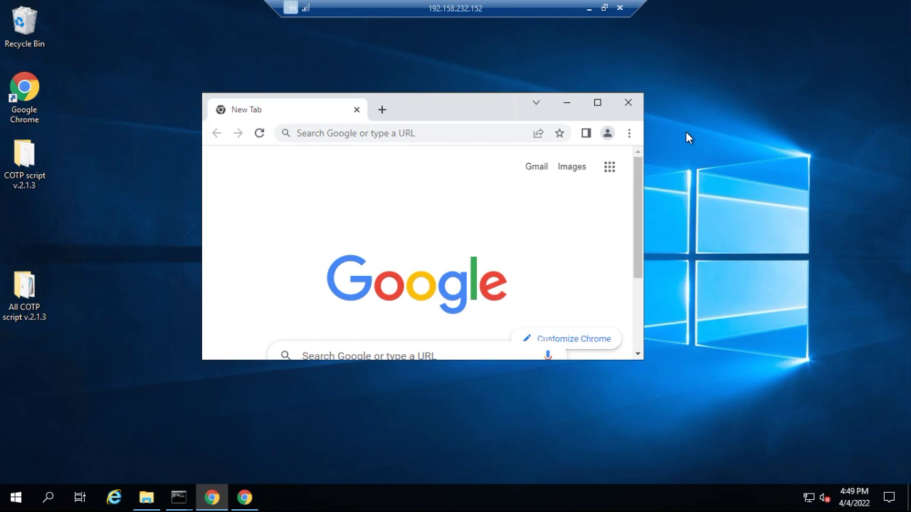
- Select the Google Chrome and COTP script desktop icons, then clear the selection so the automated Chrome window shows
left_click(24, 84)
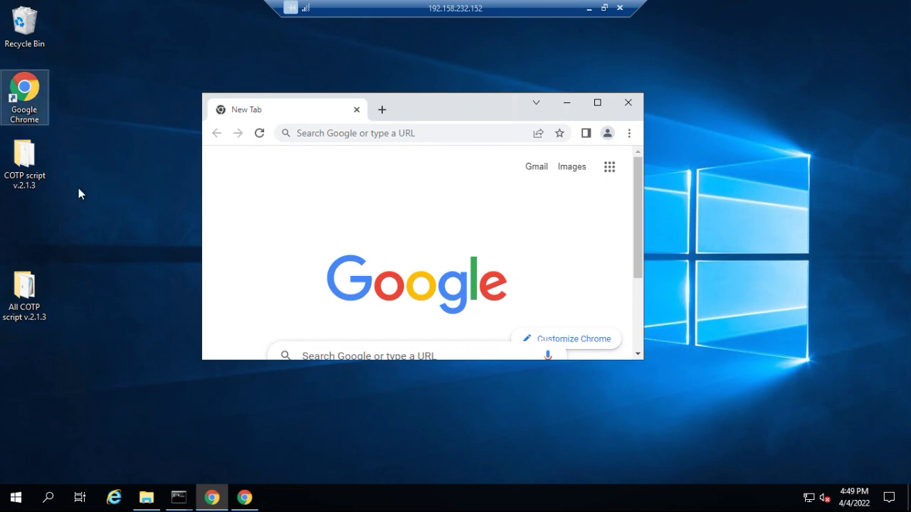
left_click(9, 186)
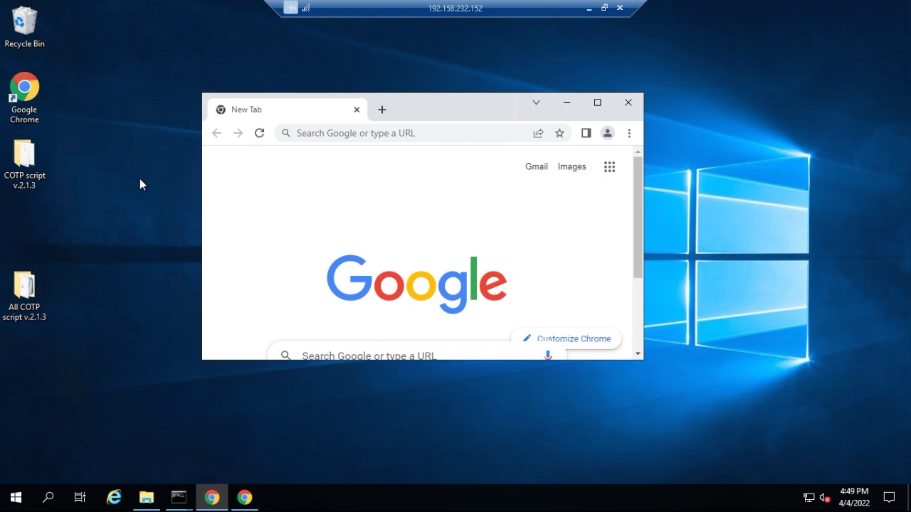
left_click(25, 95)
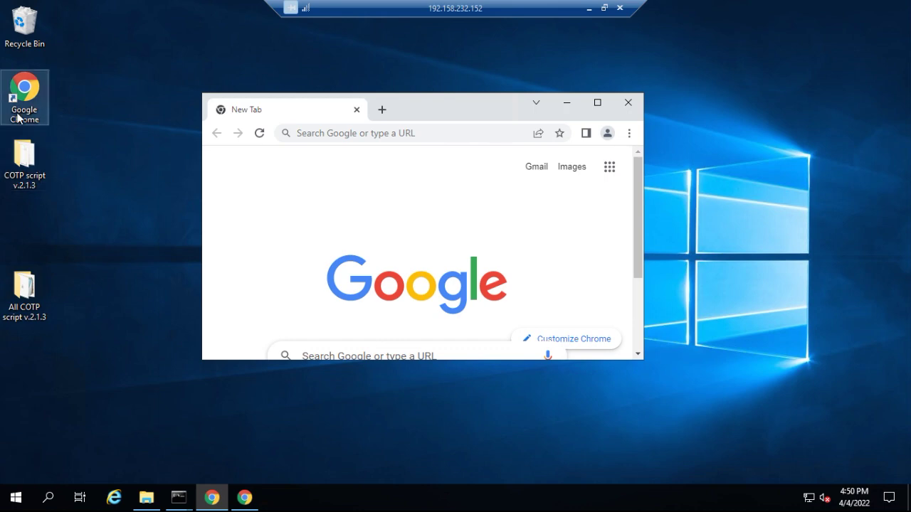
left_click(45, 133)
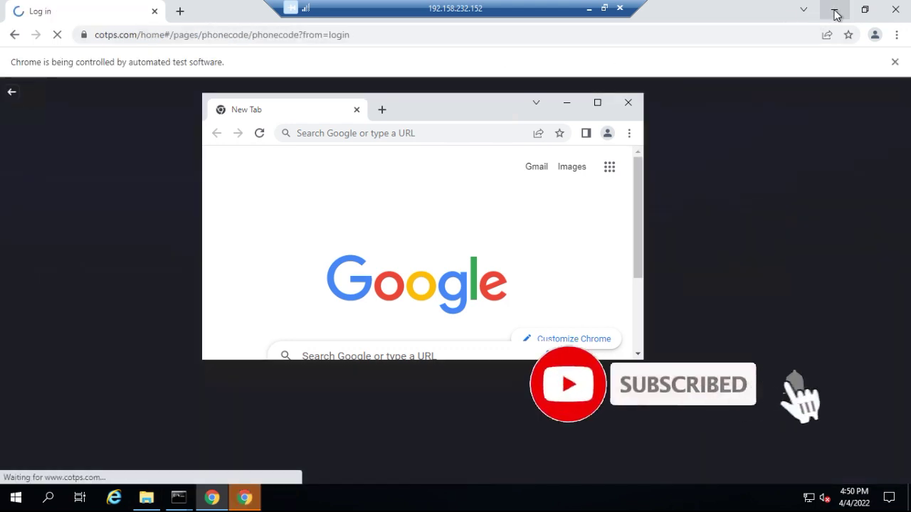
- Minimize the automated COTP Chrome window and maximize the New Tab window
left_click(818, 37)
left_click(834, 10)
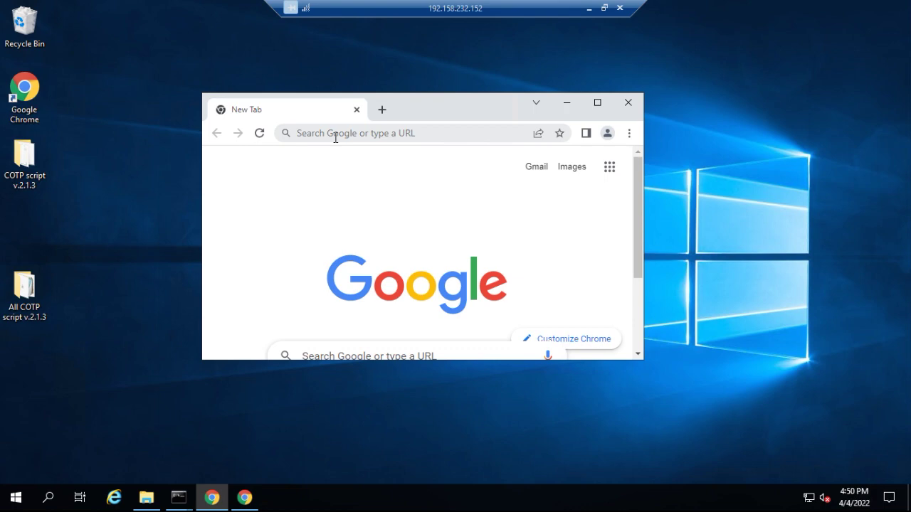
left_click(597, 102)
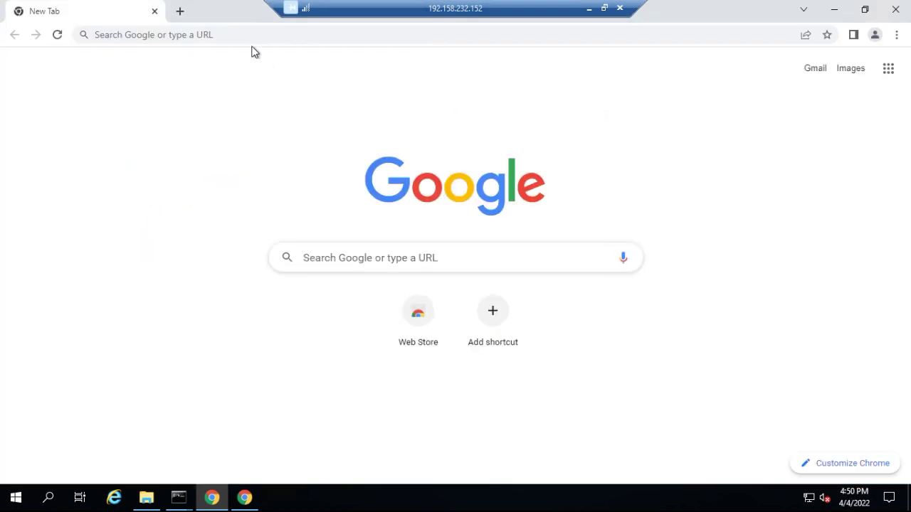
- Paste the Google Drive link for cotpsScript-2.3.1.jar.zip into the address bar and load it
left_click(250, 37)
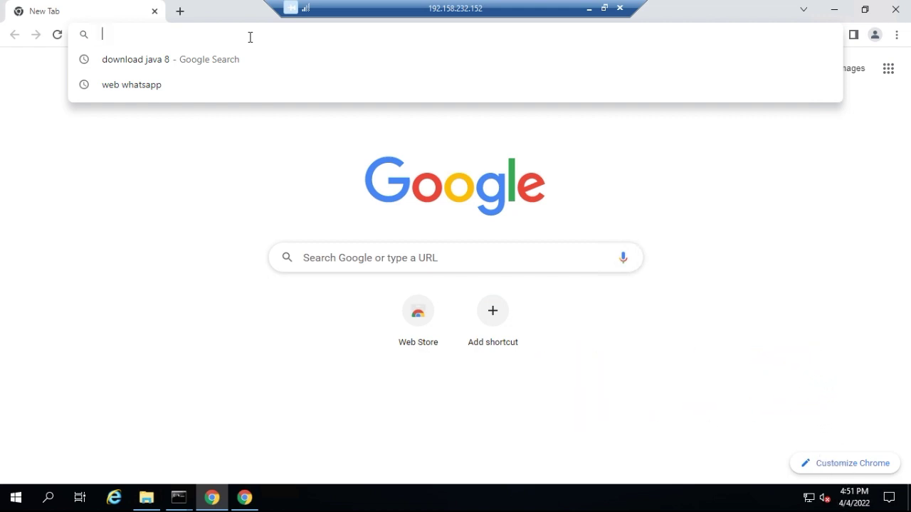
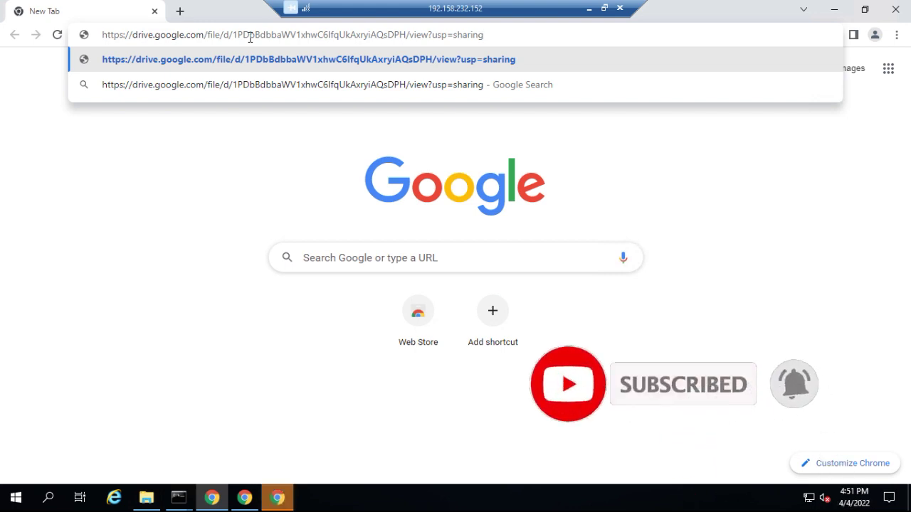
key("Return")
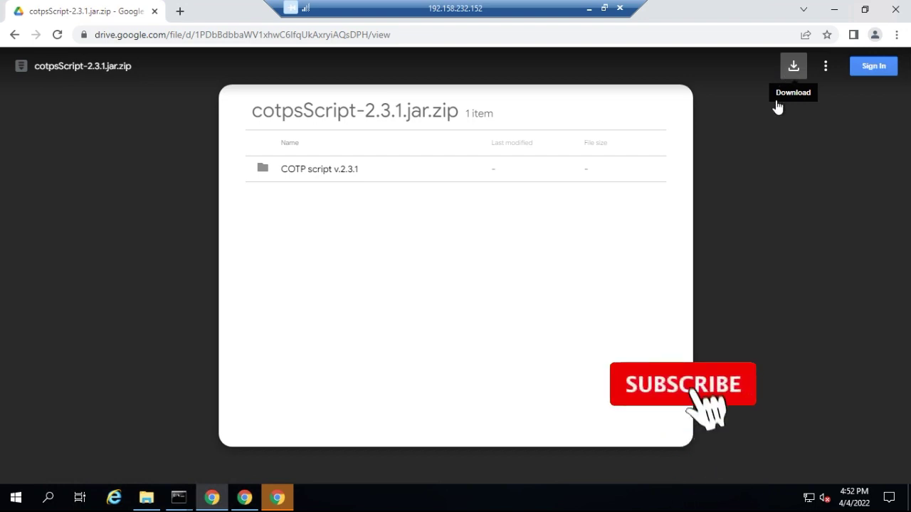
- Download cotpsScript-2.3.1.jar.zip from Google Drive and show it in the Downloads folder
left_click(792, 66)
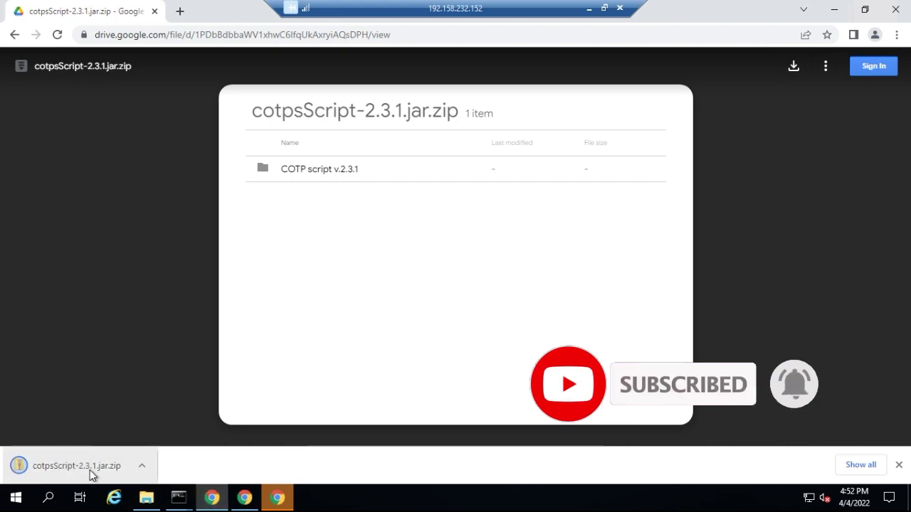
left_click(54, 467)
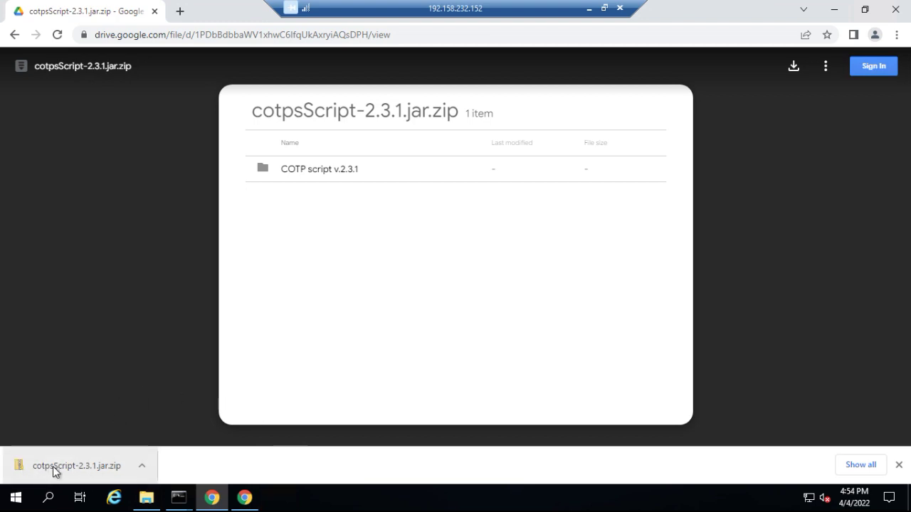
left_click(143, 467)
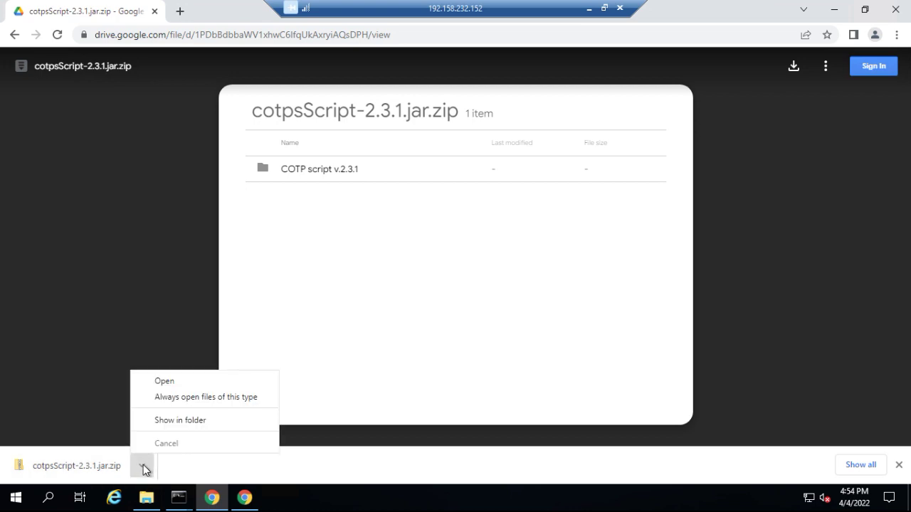
left_click(181, 421)
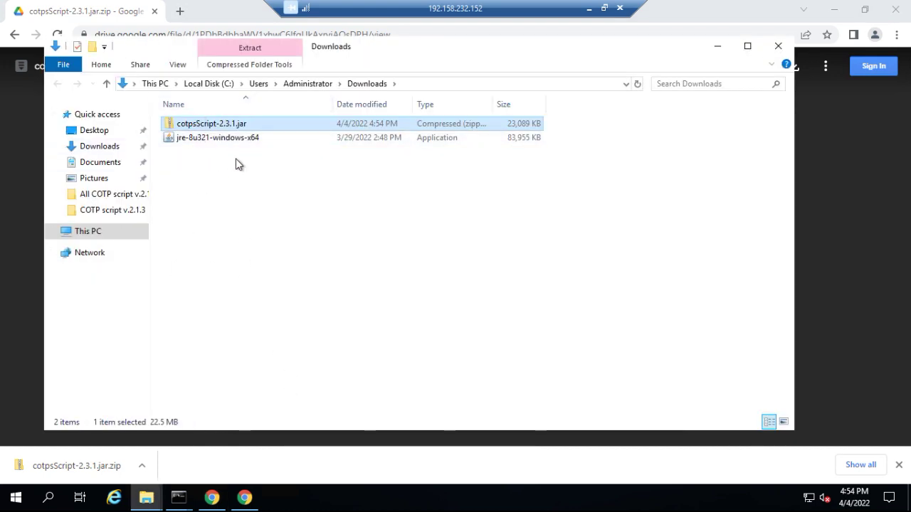
- Switch Downloads to Large icons and choose Extract All on the cotpsScript-2.3.1.jar zip
mouse_move(191, 126)
left_mouse_down()
mouse_move(106, 130)
mouse_move(199, 126)
left_mouse_up()
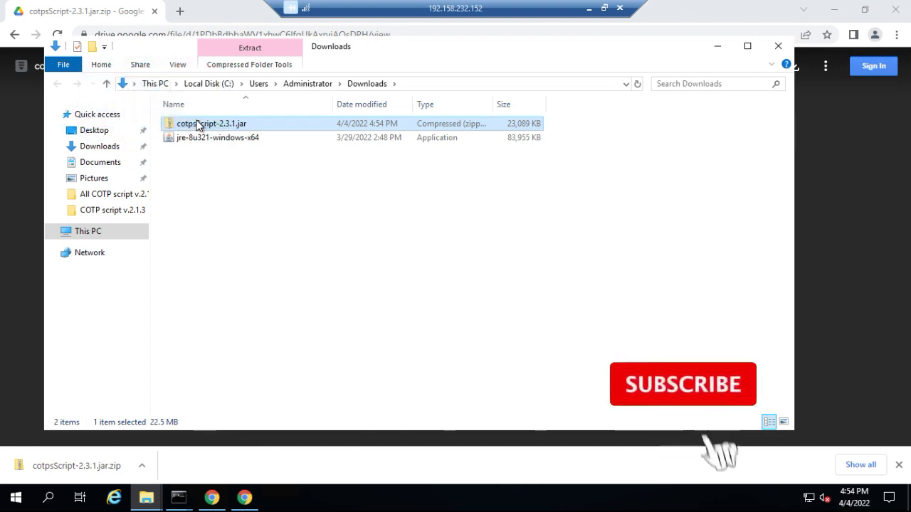
right_click(199, 126)
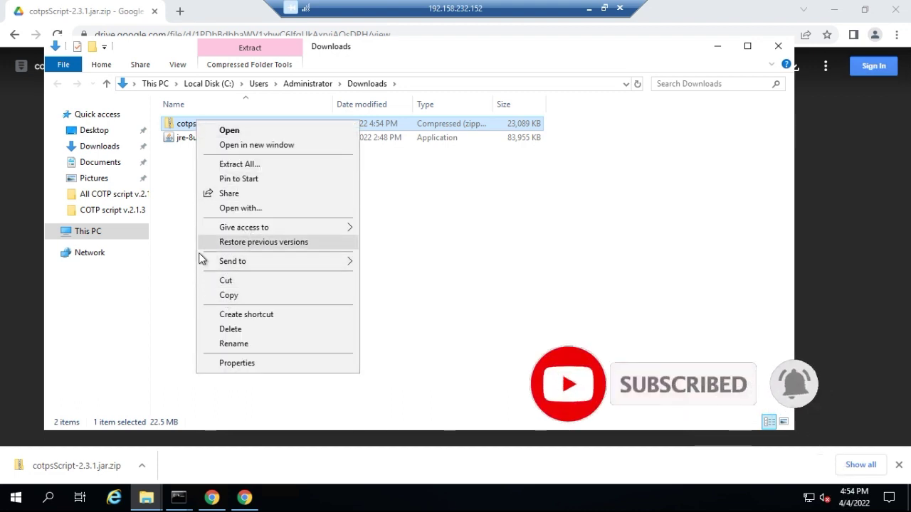
left_click(281, 205)
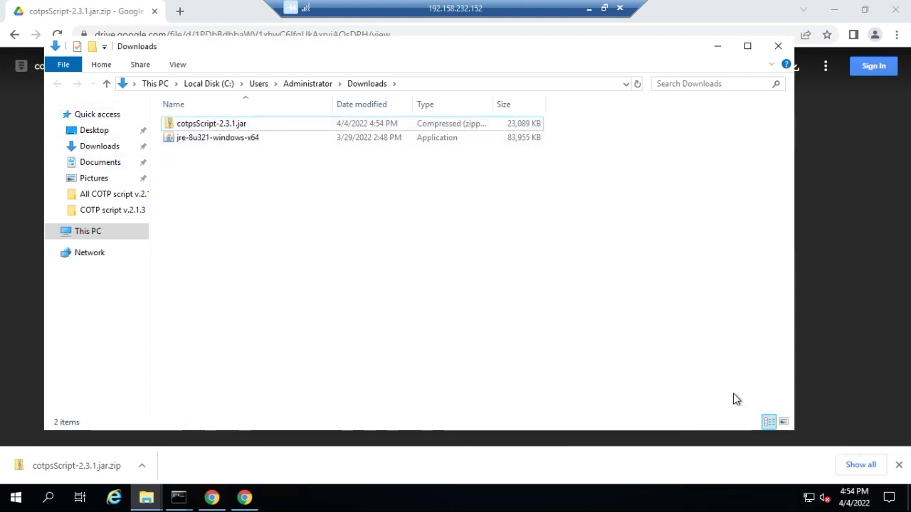
left_click(783, 422)
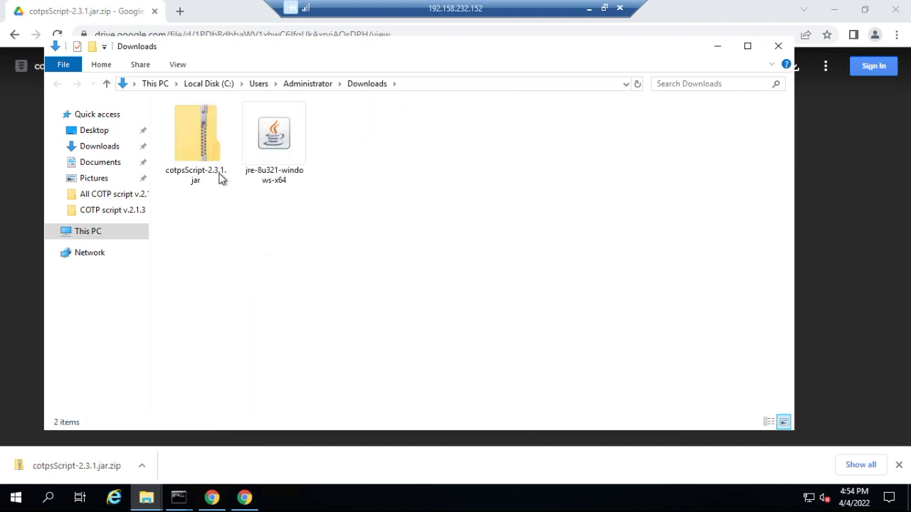
right_click(193, 142)
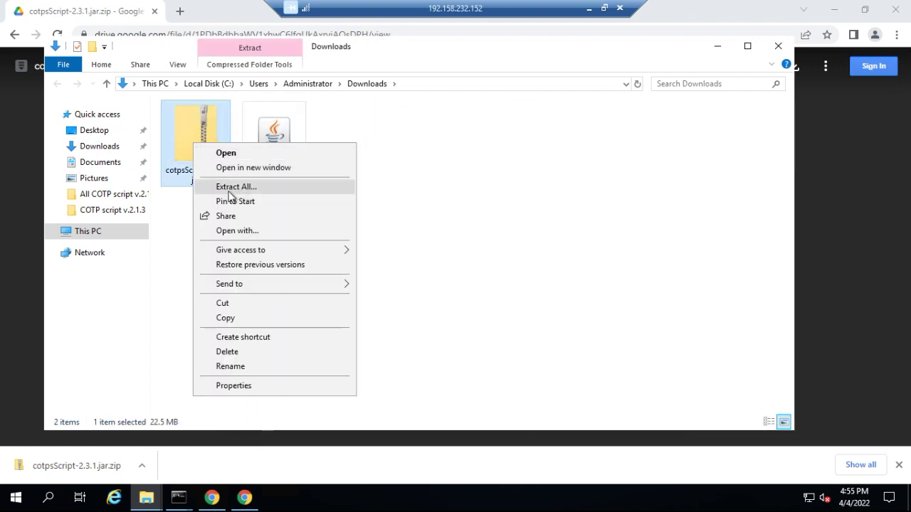
left_click(232, 189)
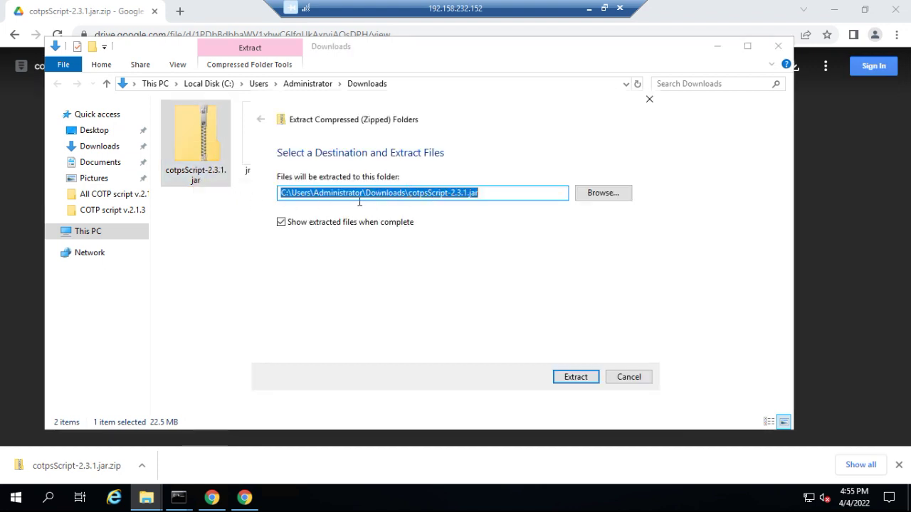
- Trim the destination to C:\Users\Administrator\Downloads\, extract, and open the COTP script v.2.3.1 folder
left_click(495, 193)
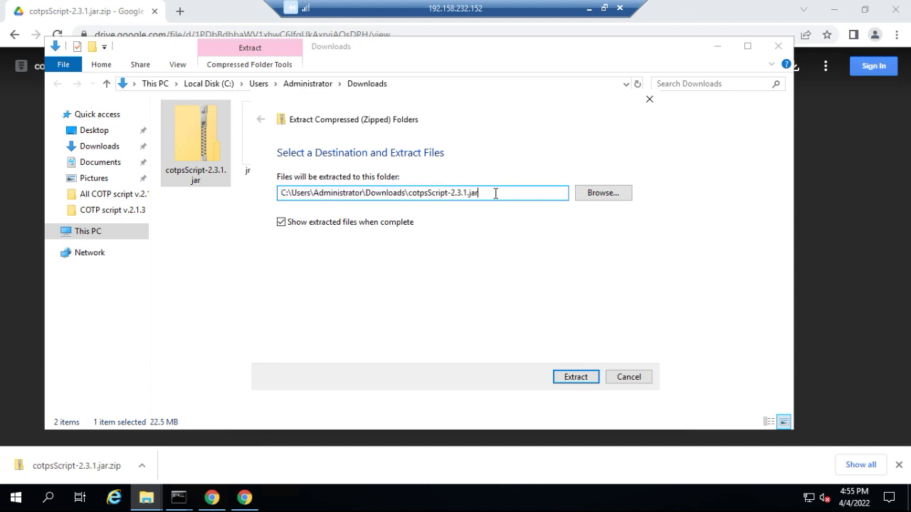
left_click(422, 190, "shift")
left_click(412, 191, "shift")
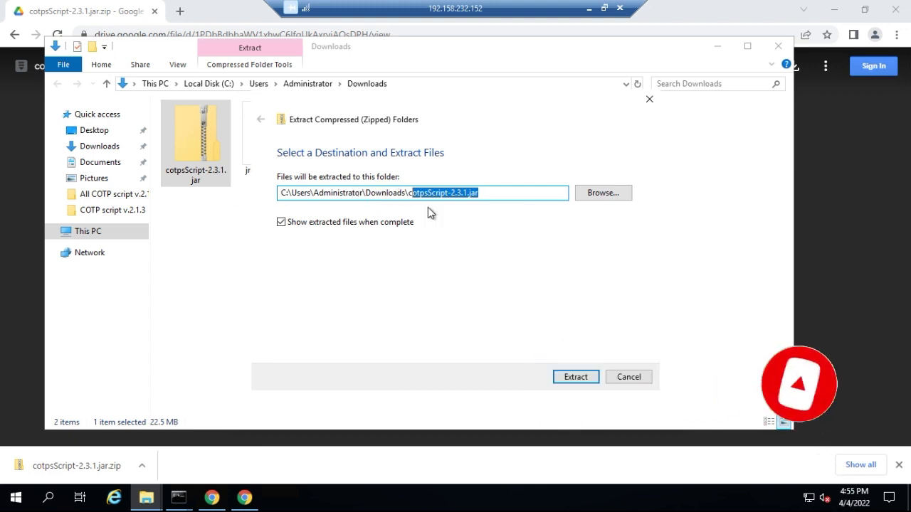
key("BackSpace")
key("BackSpace")
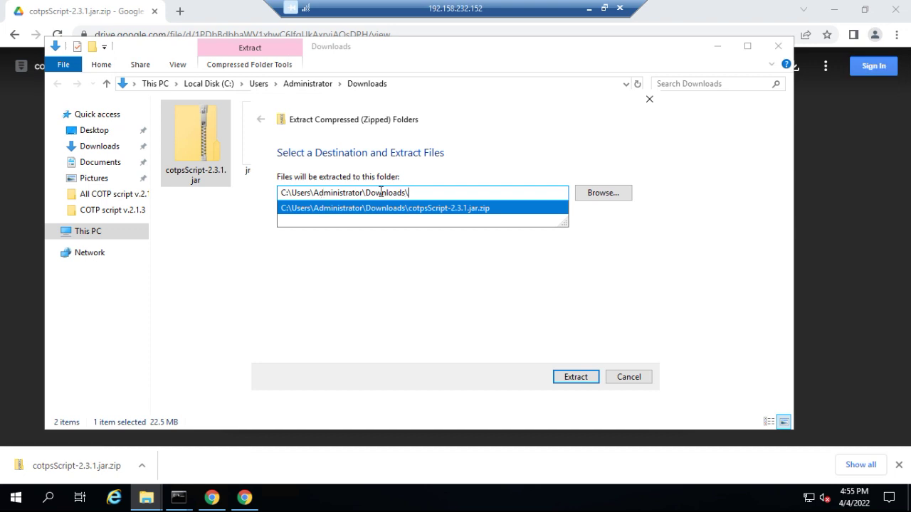
left_click(418, 326)
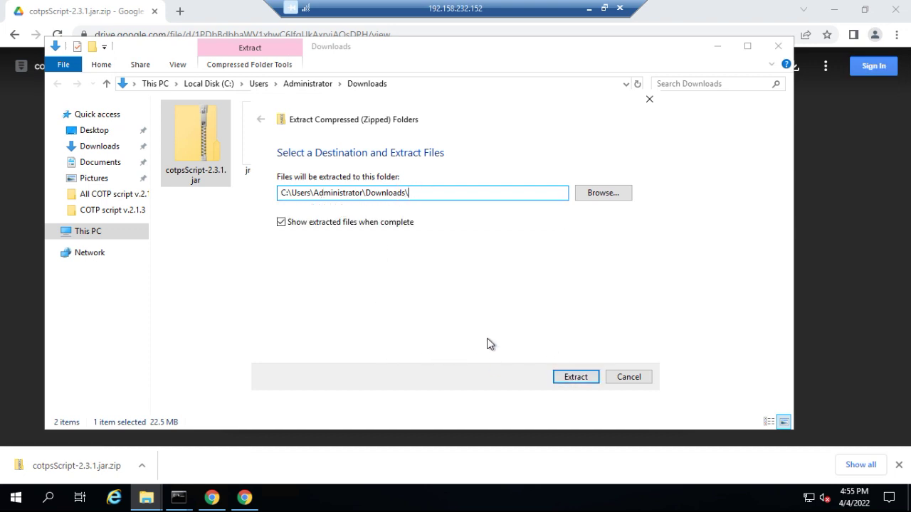
left_click(574, 377)
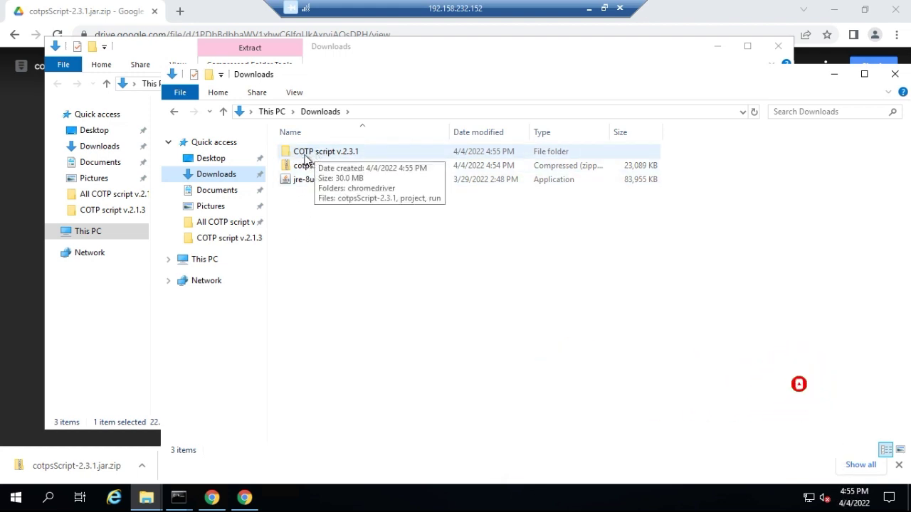
double_click(312, 157)
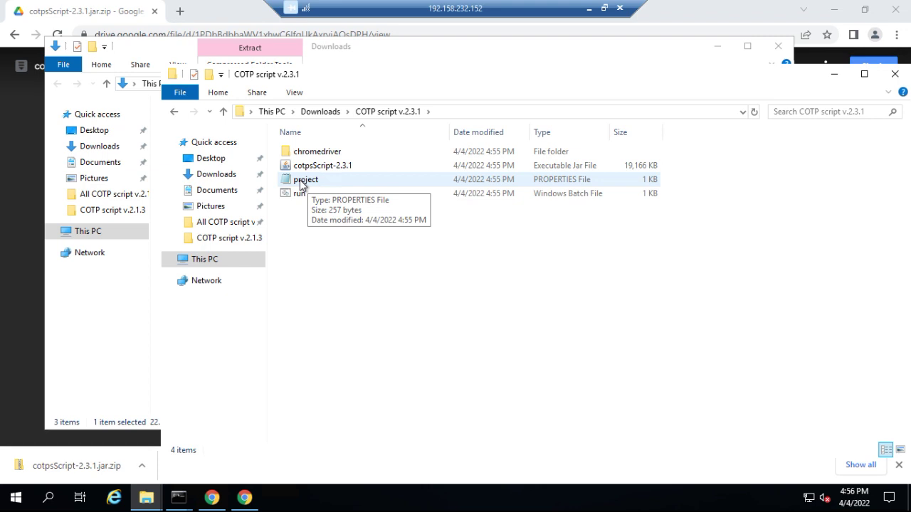
- Preview the project settings file in Notepad, then close Notepad
double_click(302, 181)
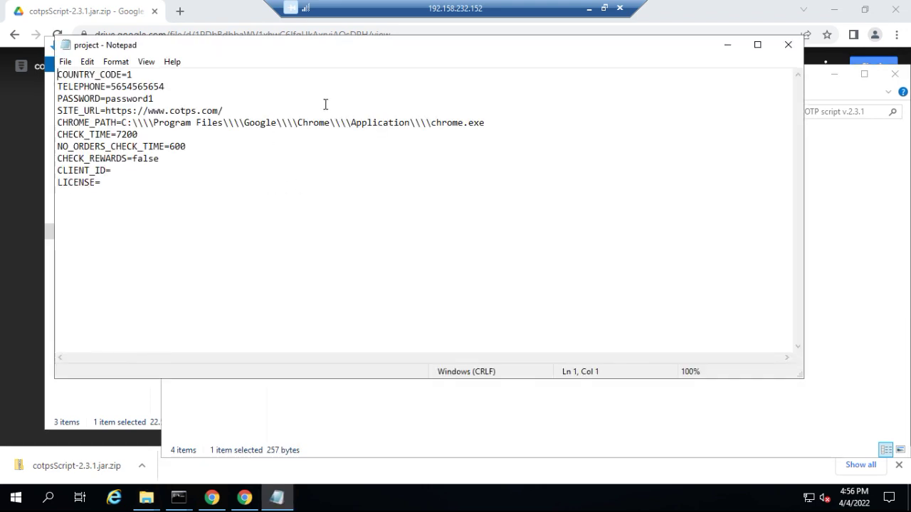
left_click(788, 44)
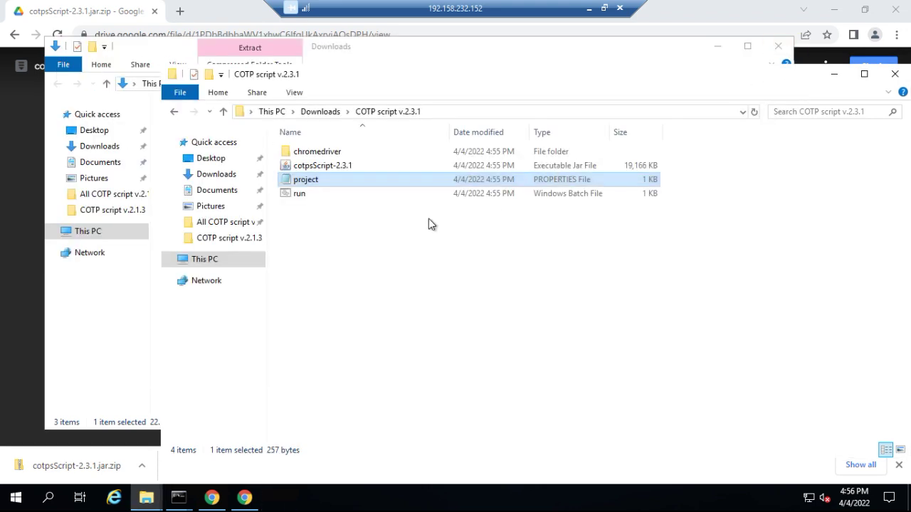
- Open project.properties with Notepad, keeping Notepad as the default app for .properties files
right_click(306, 179)
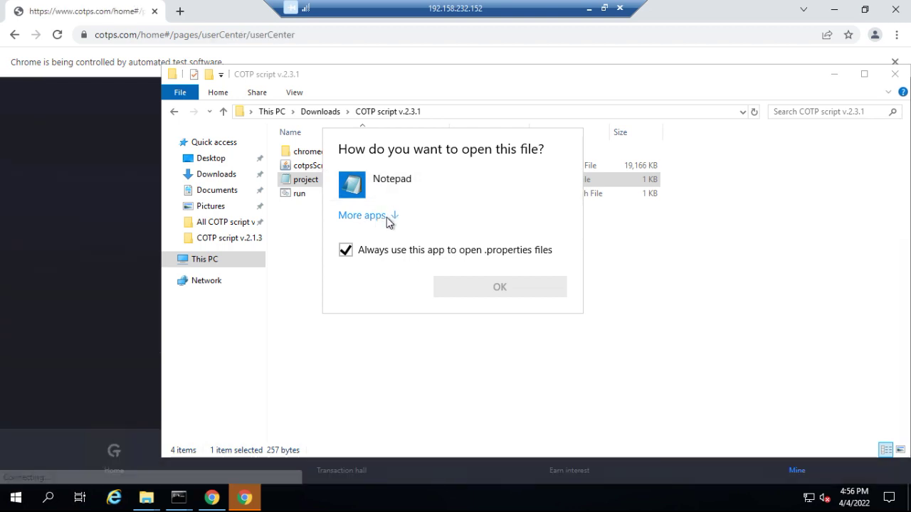
left_click(383, 220)
left_click(413, 219)
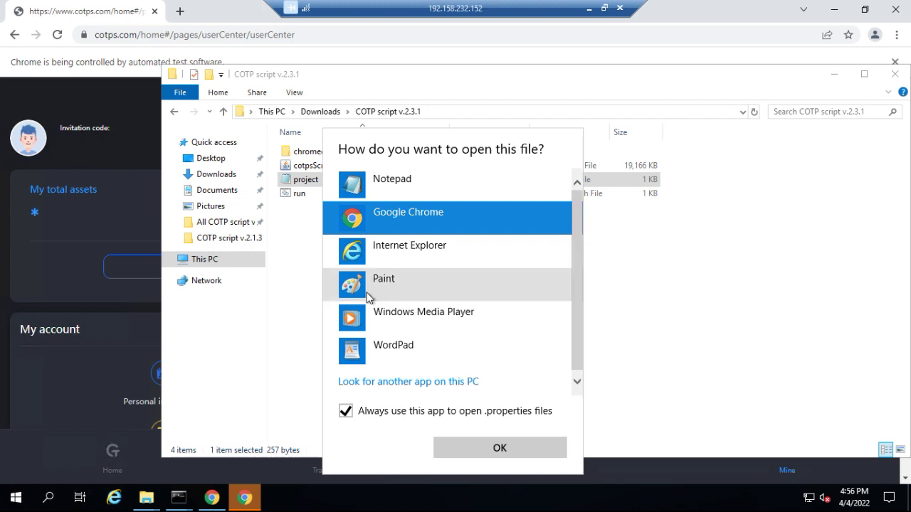
scroll(393, 281, "down", 1)
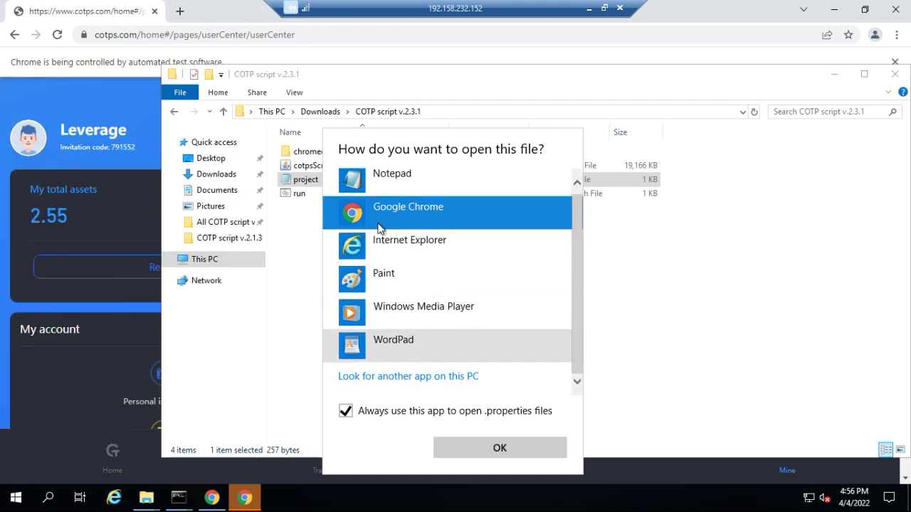
left_click(382, 183)
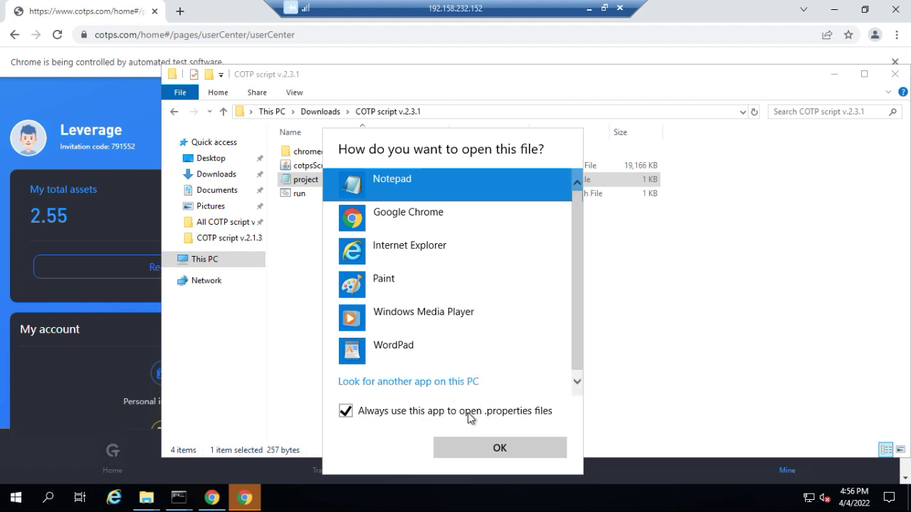
left_click(499, 454)
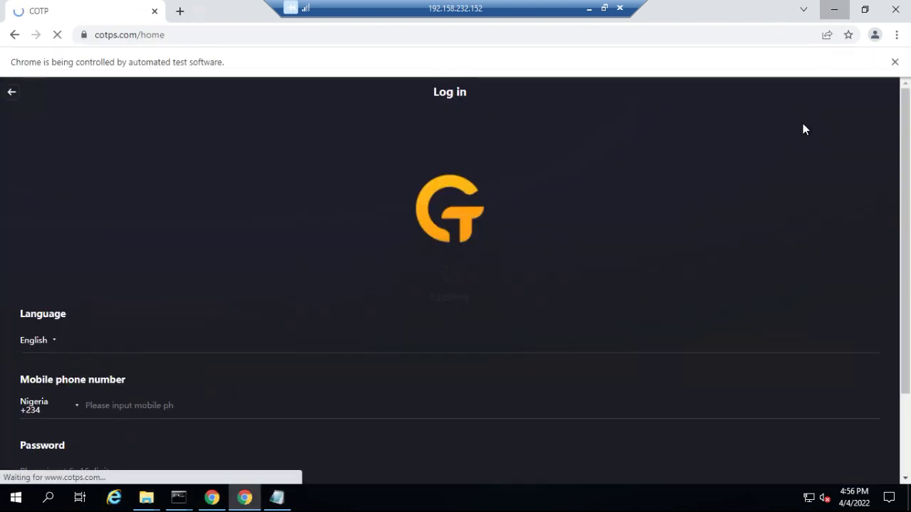
left_click(834, 8)
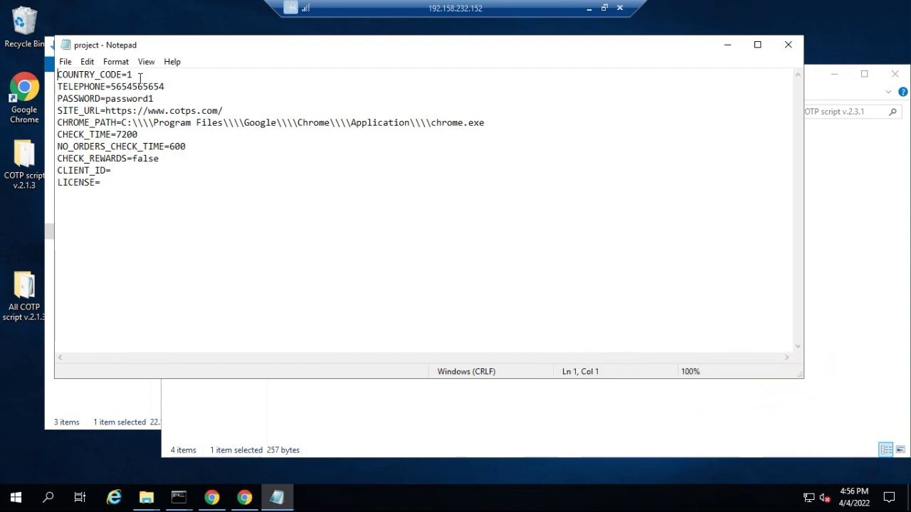
left_click_drag(101, 183, 58, 74)
left_click(69, 98)
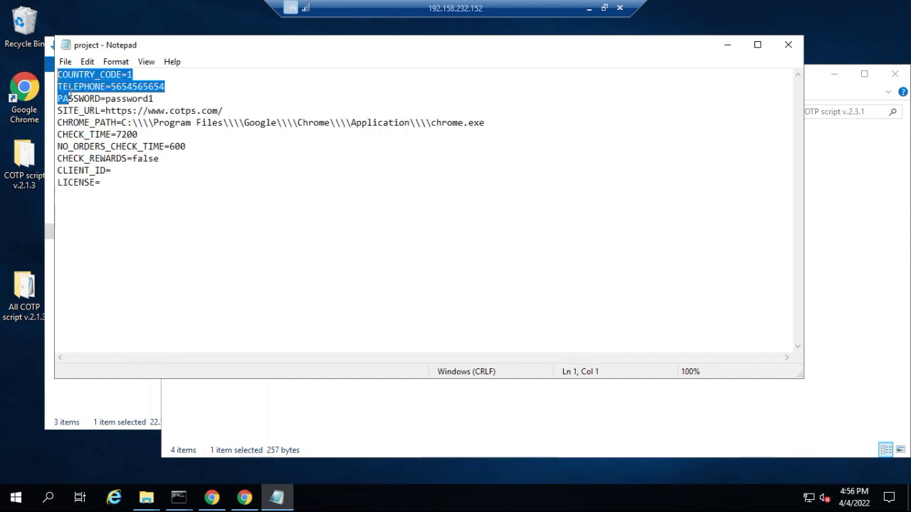
left_click(105, 123)
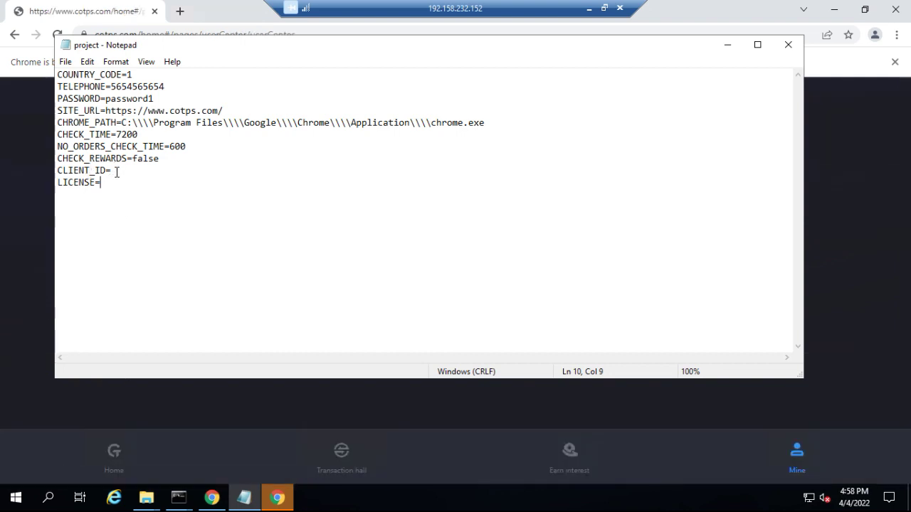
left_click(116, 172)
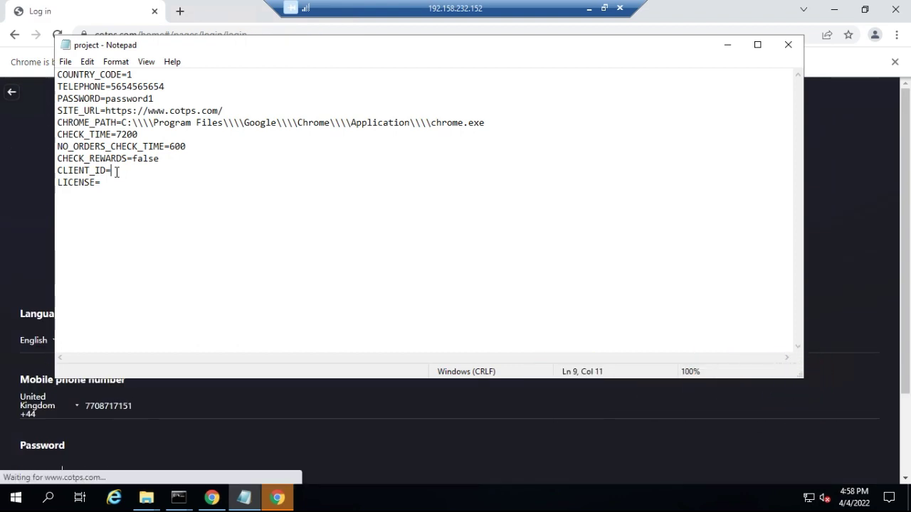
left_click(99, 186)
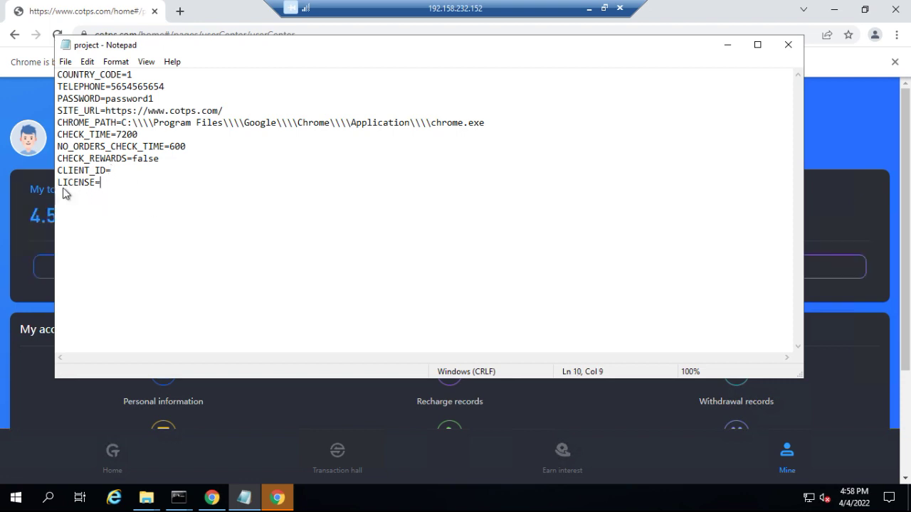
left_click(119, 171)
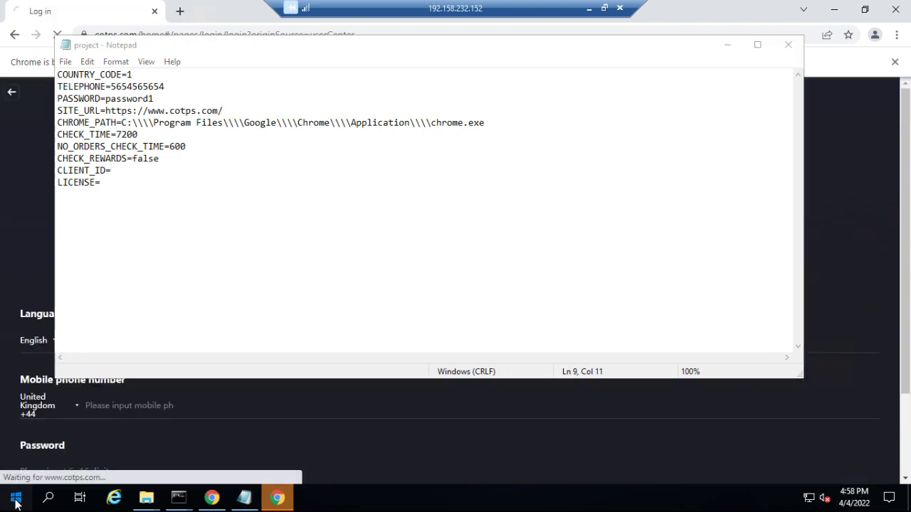
left_click(16, 501)
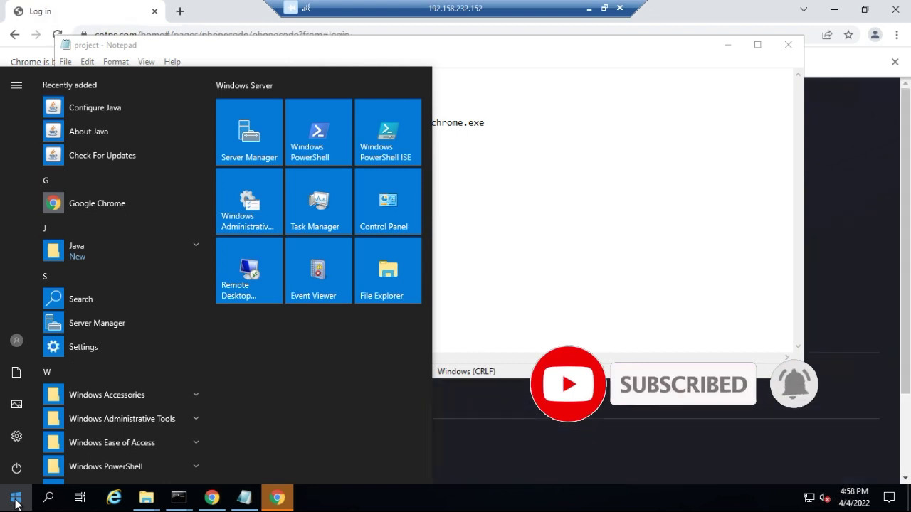
- Search 'about' from the Start menu and open the About your PC settings page
type("about")
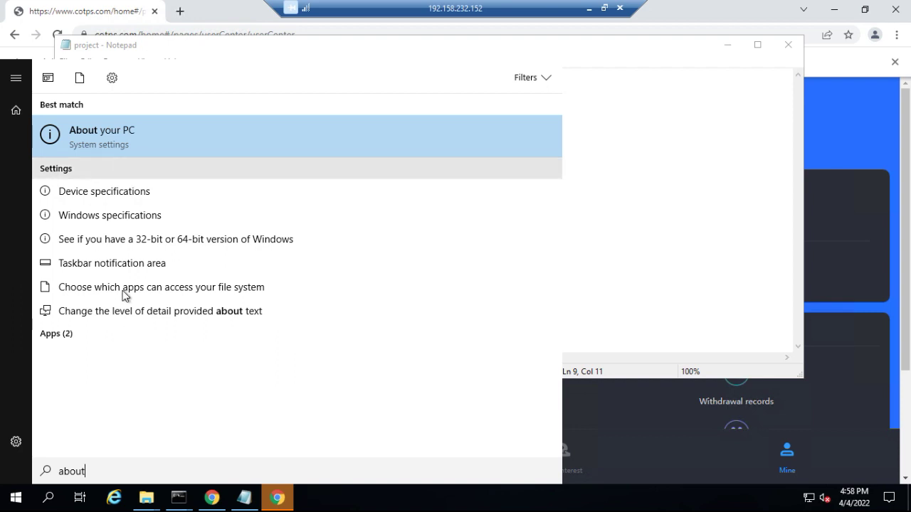
left_click(108, 135)
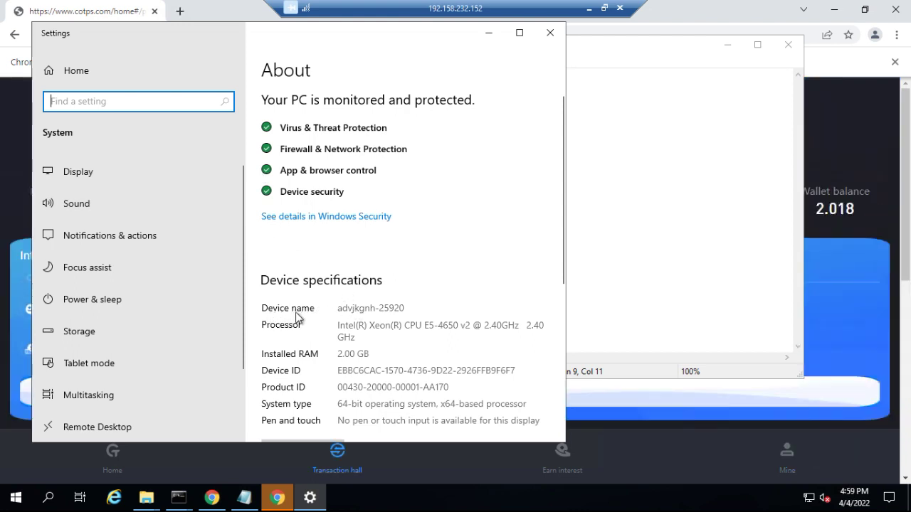
- Scroll the About page and select the Device name value under Device specifications
scroll(345, 288, "down", 4)
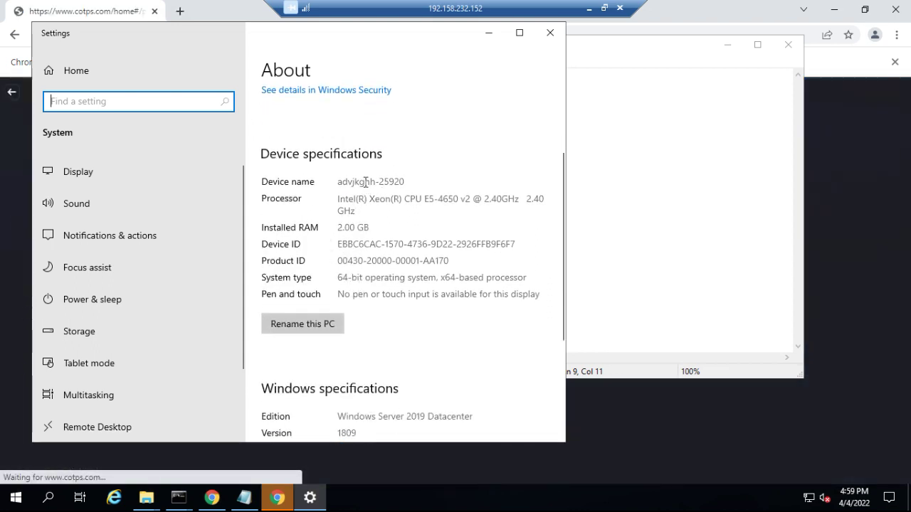
left_click(365, 183)
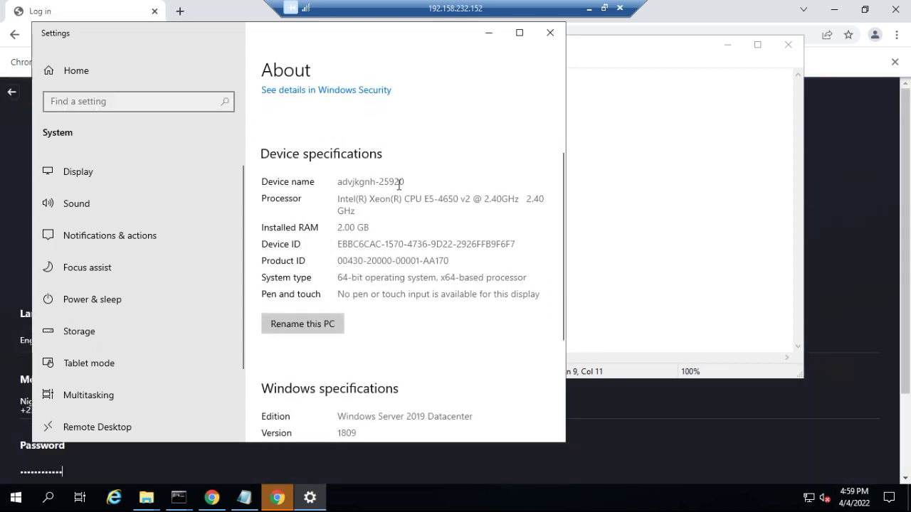
left_click_drag(406, 183, 348, 182)
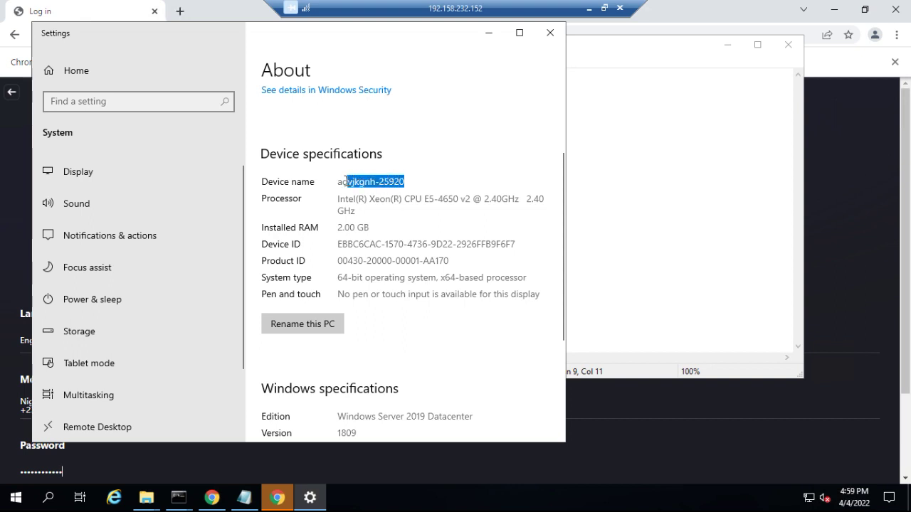
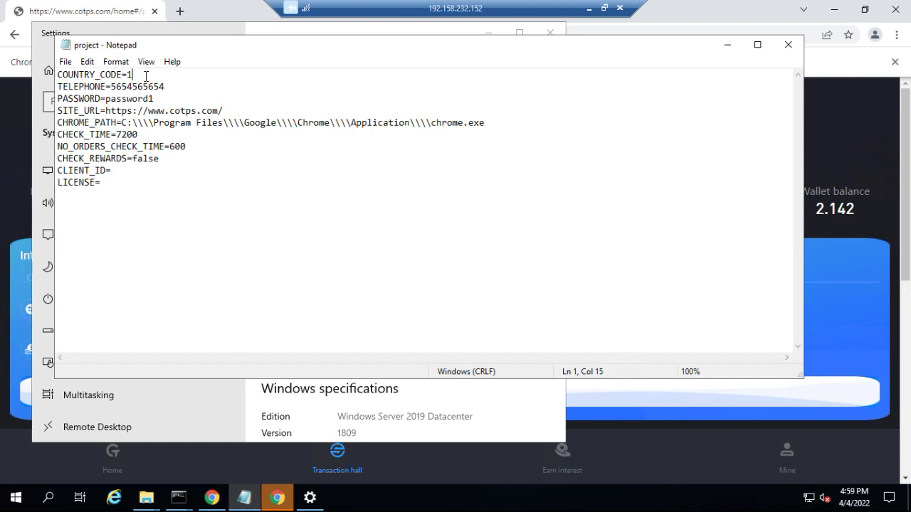
- Delete the COUNTRY_CODE value 1 and enter the code list 234,234,233,44, in its place
key("BackSpace")
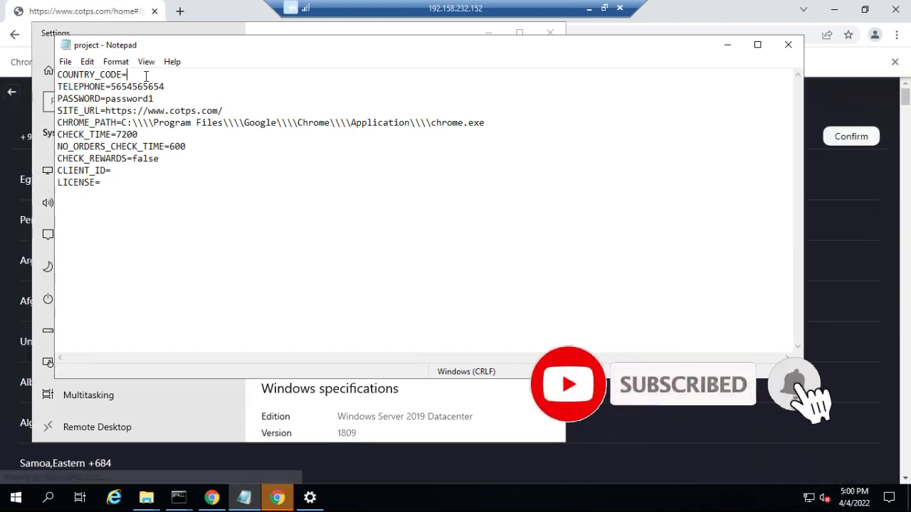
type("234,234,233")
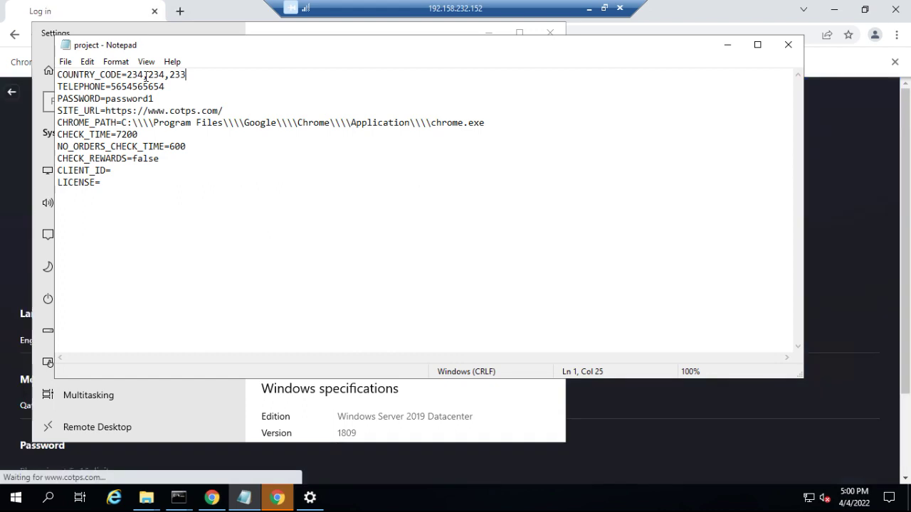
type(",")
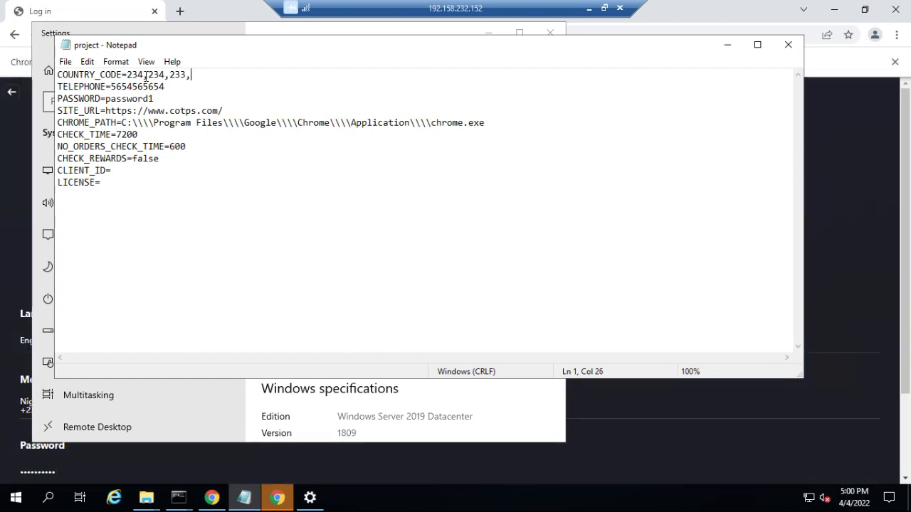
type("44")
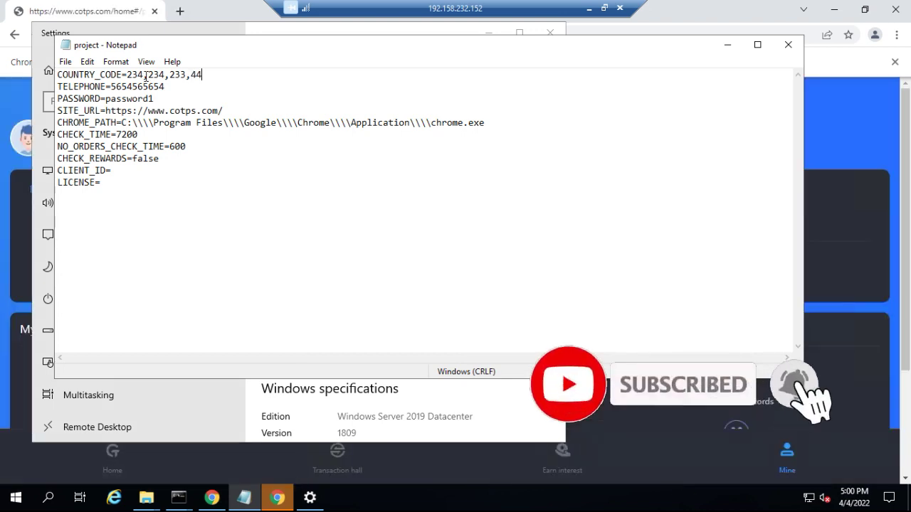
type(",")
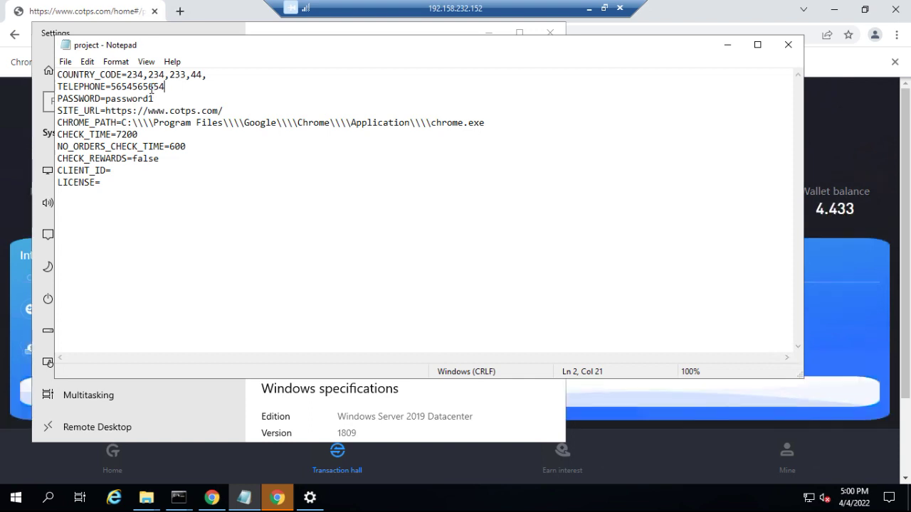
double_click(144, 86)
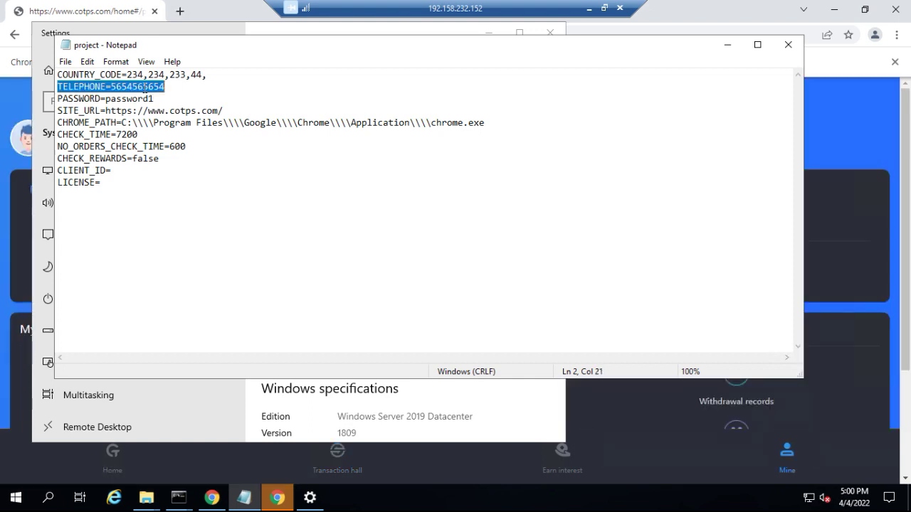
left_click(145, 86)
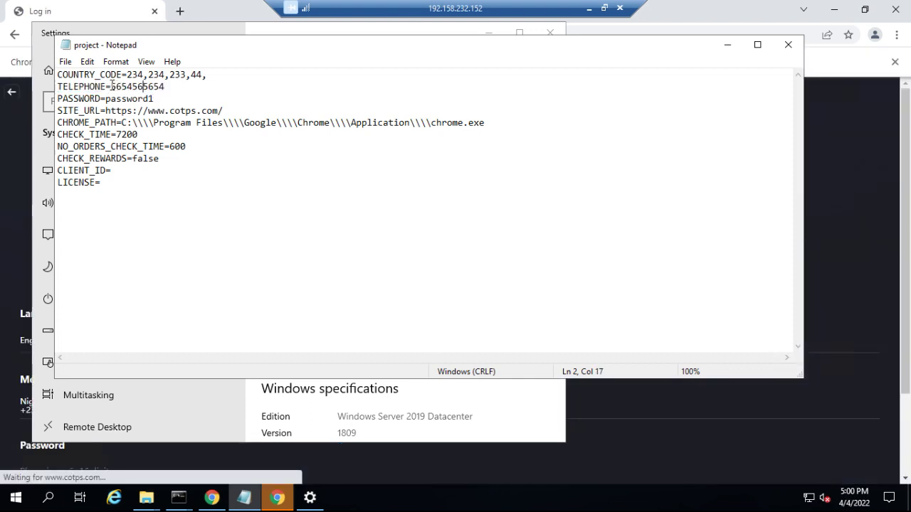
mouse_move(112, 86)
left_mouse_down()
mouse_move(162, 88)
mouse_move(156, 99)
mouse_move(108, 99)
left_mouse_up()
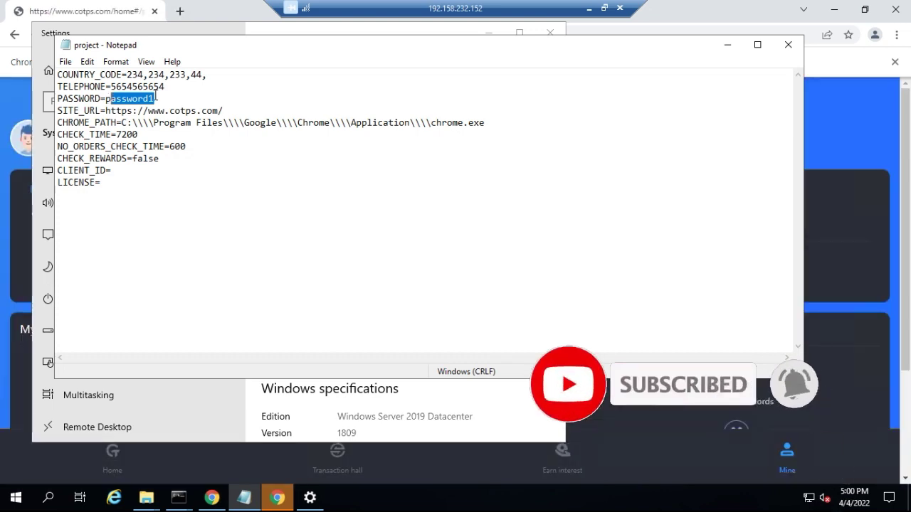
left_click(171, 88)
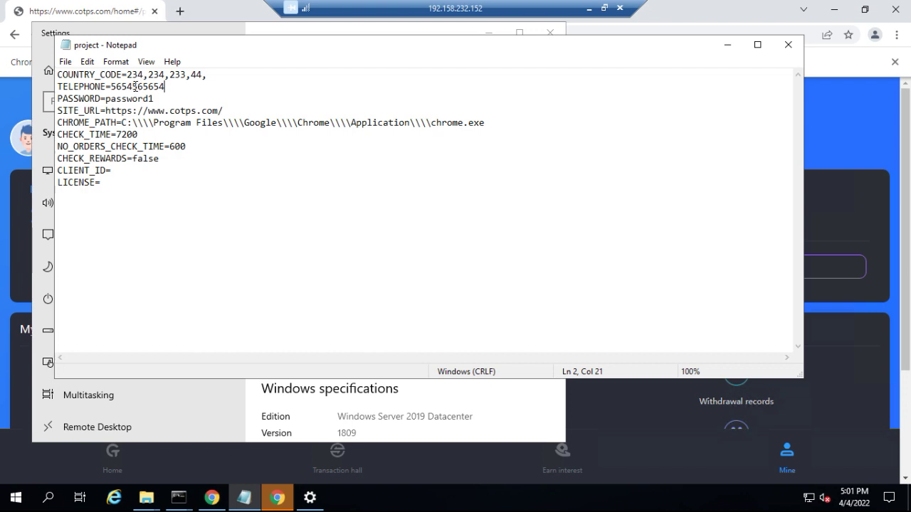
key("Left")
key("Left")
key("Left")
key("Left")
key("Left")
key("Left")
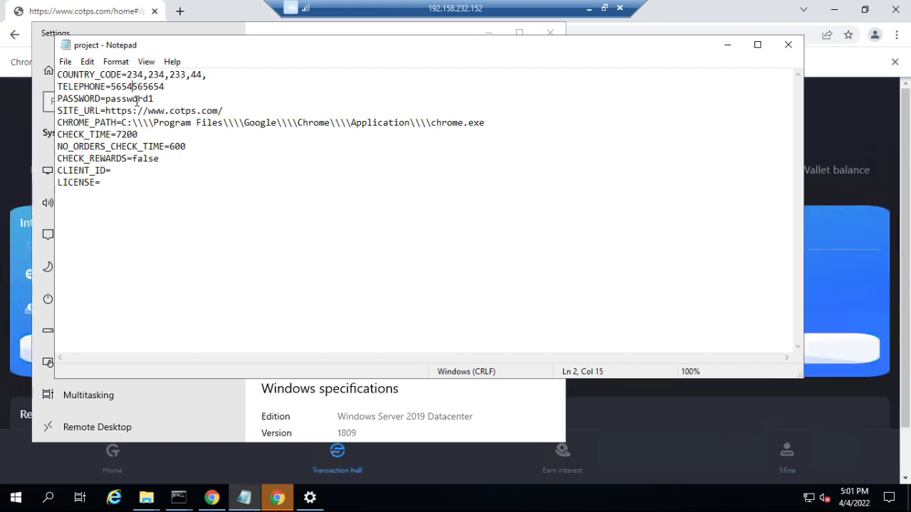
left_click(177, 87)
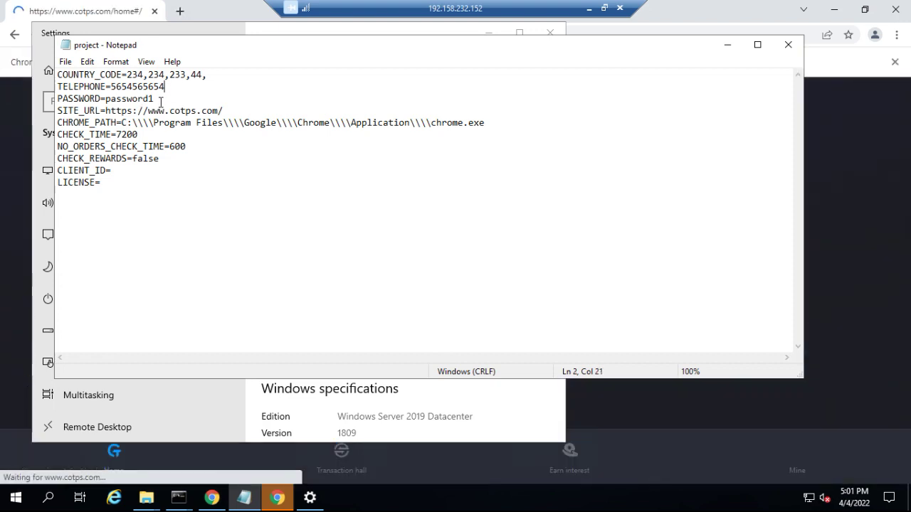
left_click(164, 98)
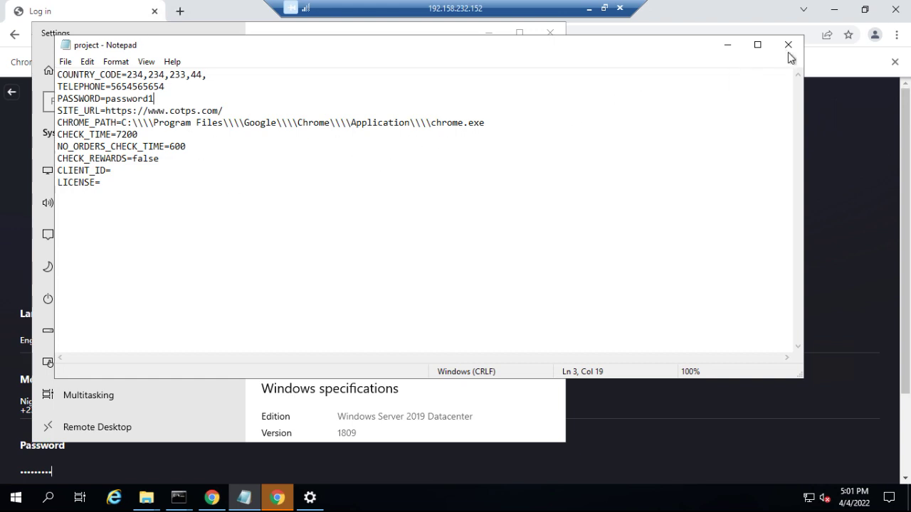
left_click(66, 63)
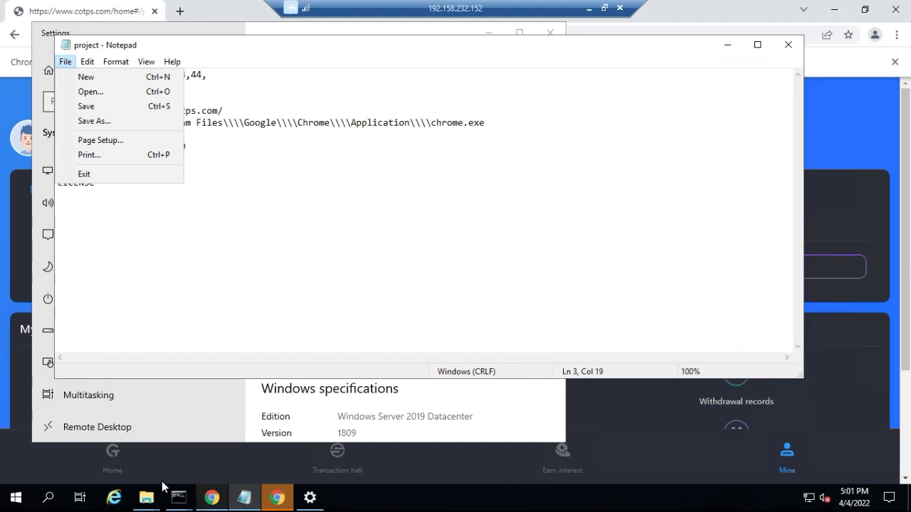
- Dismiss the File menu and bring the COTP script v.2.3.1 Explorer window forward
left_click(383, 217)
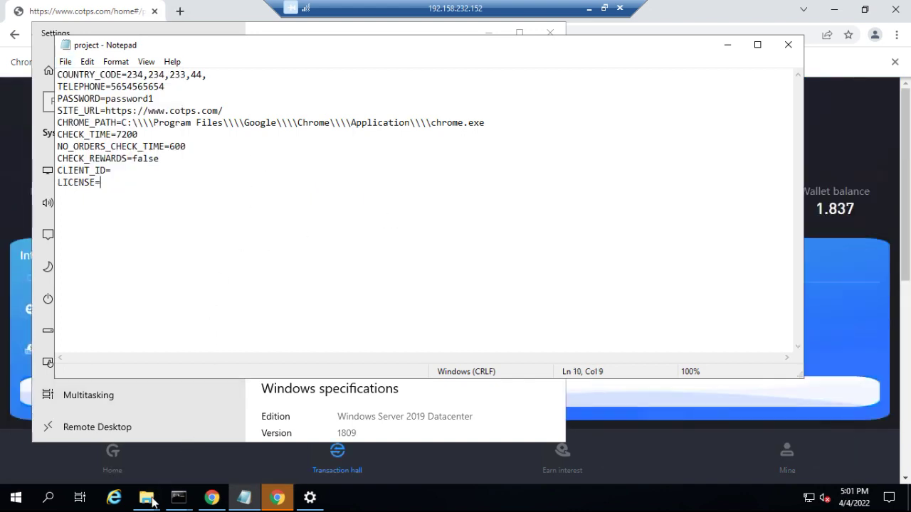
mouse_move(150, 504)
left_click(86, 445)
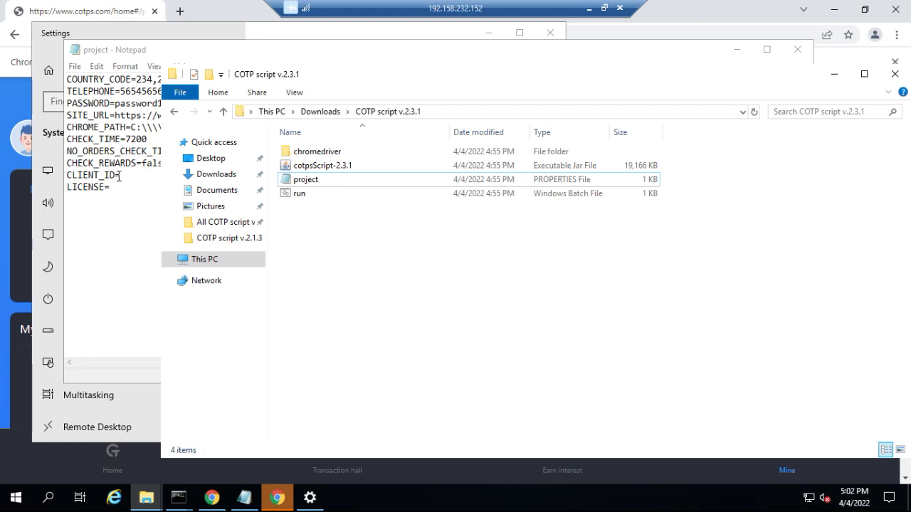
- Bring the Notepad config back to the front with the cursor at the end of CLIENT_ID=
left_click(132, 188)
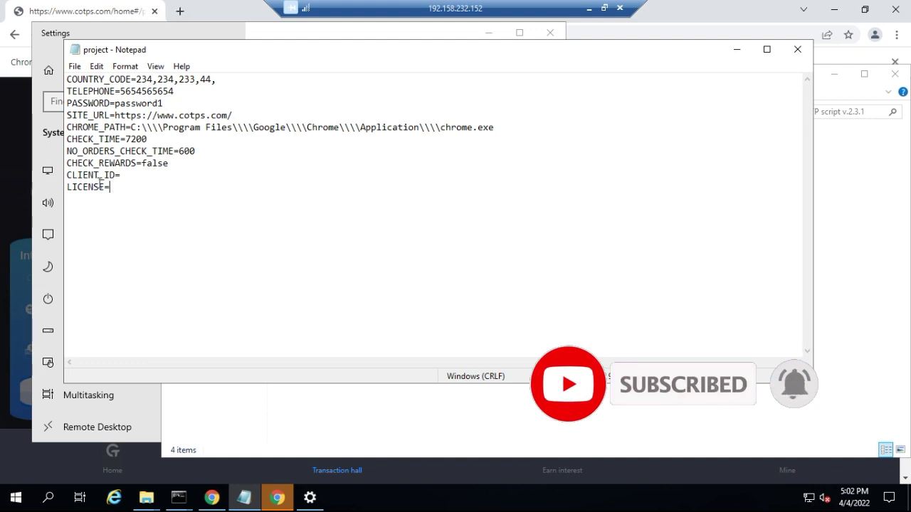
left_click(124, 177)
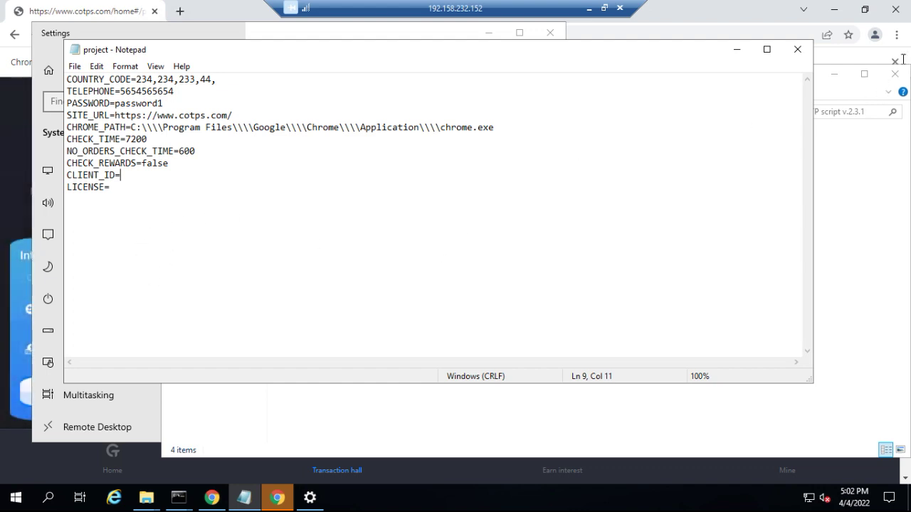
- Close Notepad, saving project.properties, then select the run file in the COTP folder
left_click(798, 51)
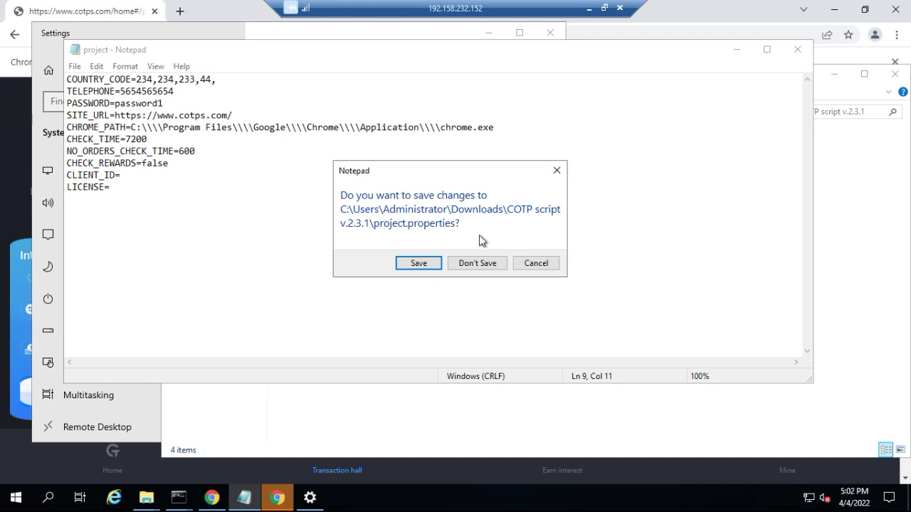
left_click(418, 263)
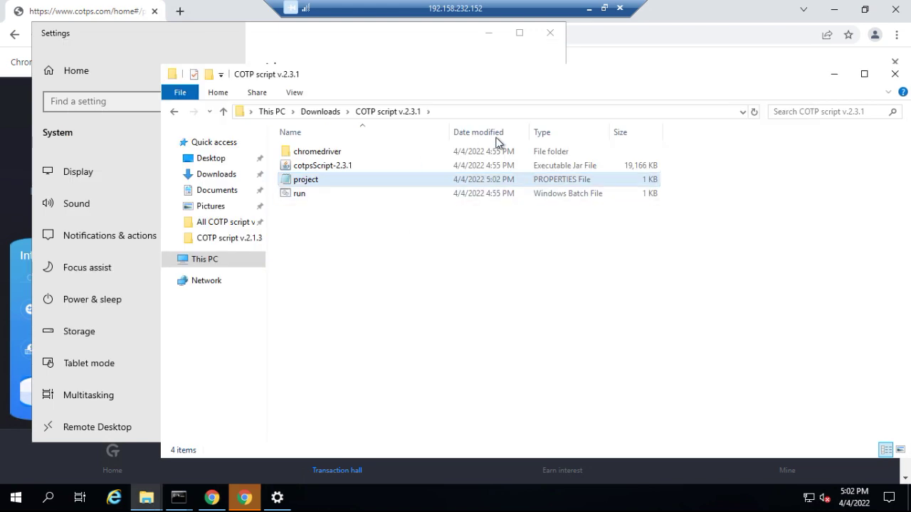
left_click(299, 194)
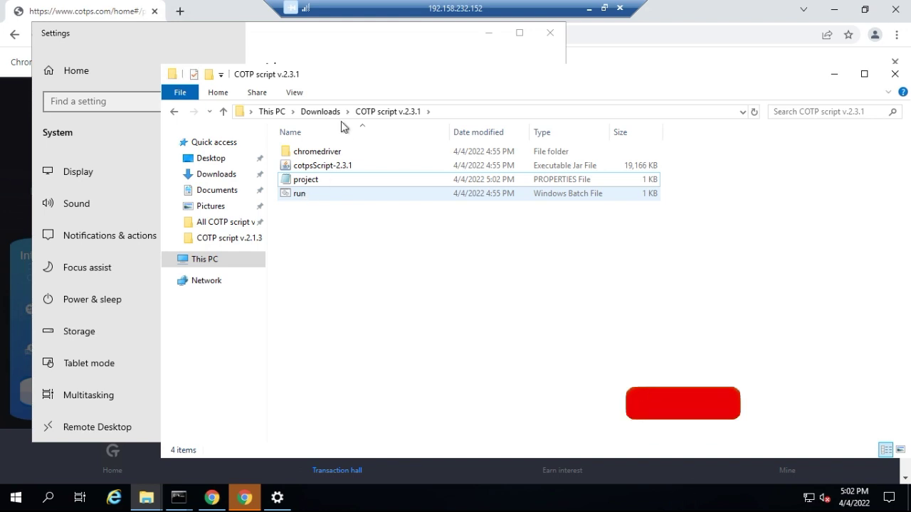